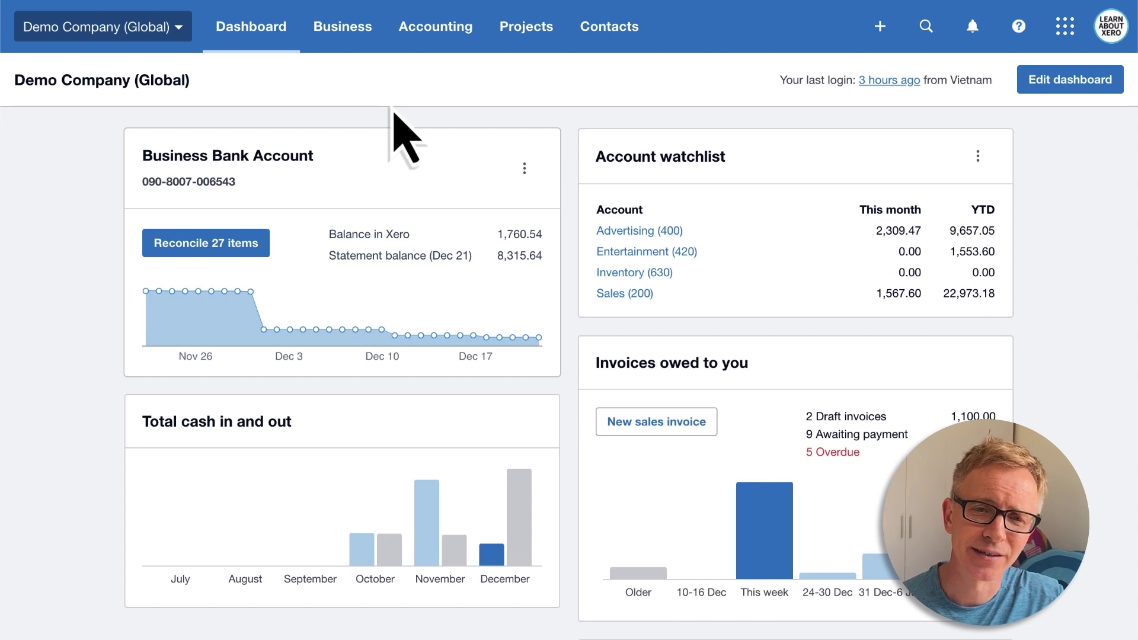
# Go to Invoice settings through the organisation menu's Settings page.
pyautogui.click(179, 35)
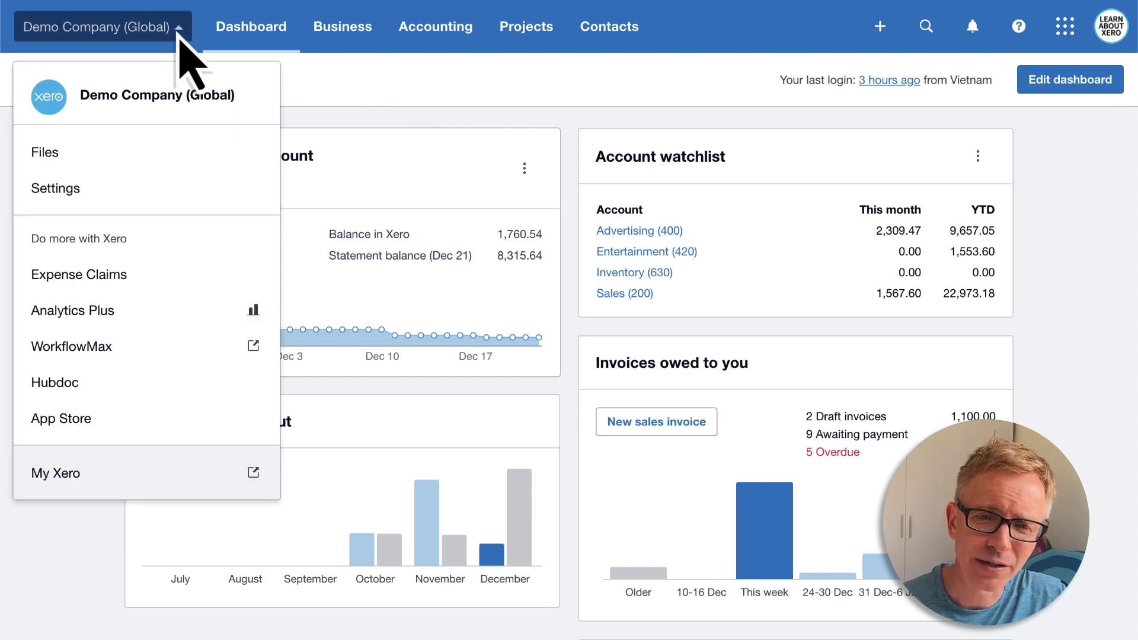
pyautogui.click(173, 201)
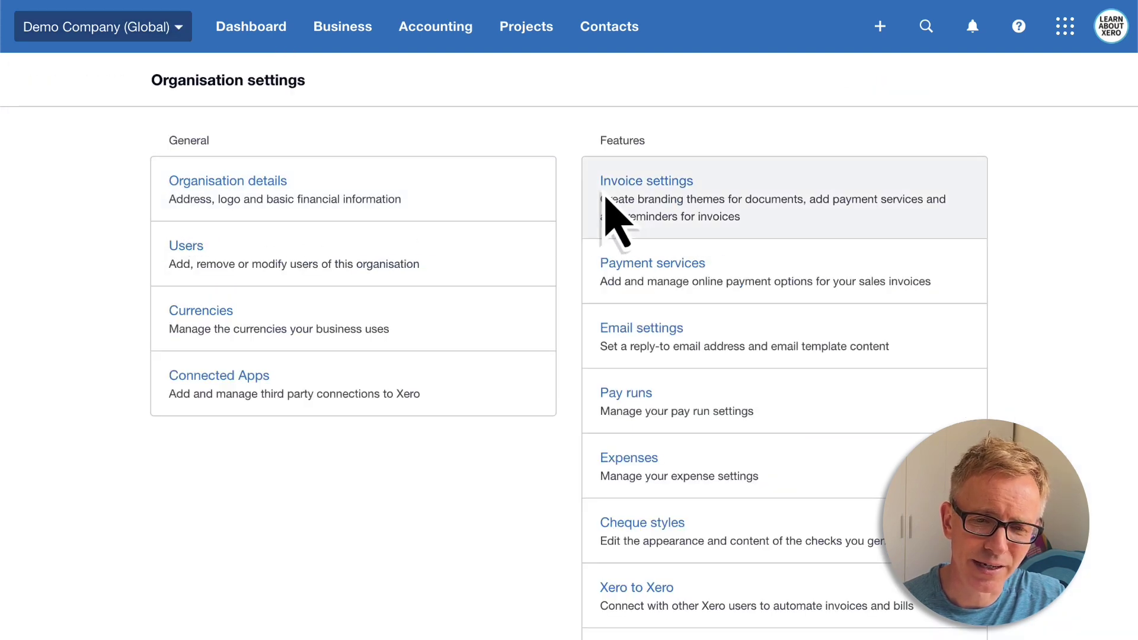
pyautogui.click(638, 219)
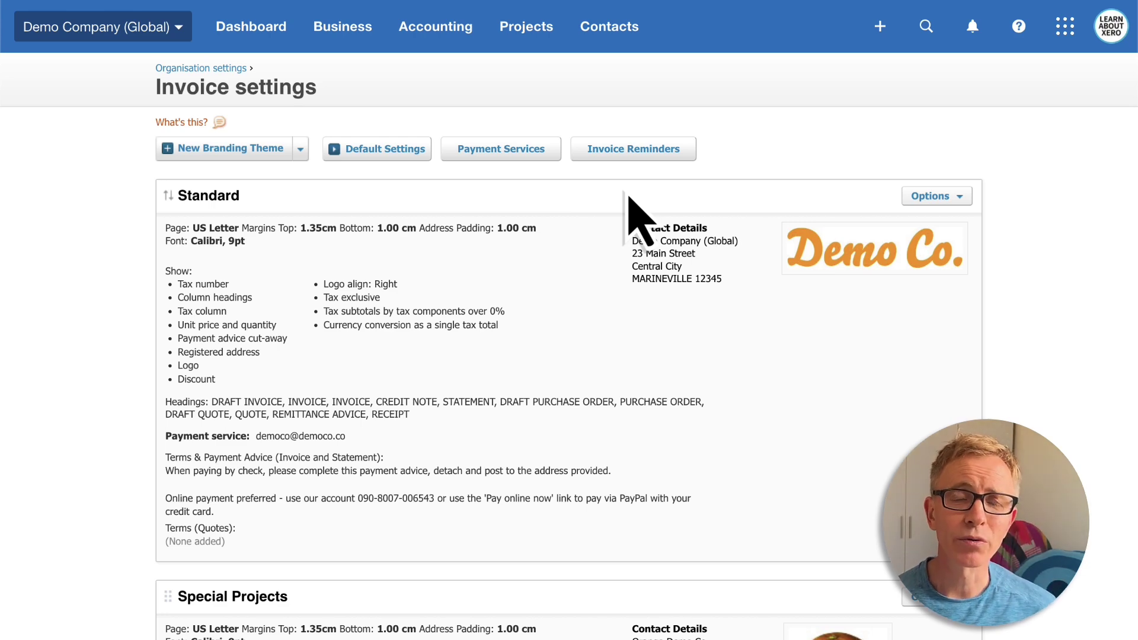
# Set default sales invoice terms to 21 days after the invoice date and save.
pyautogui.click(407, 165)
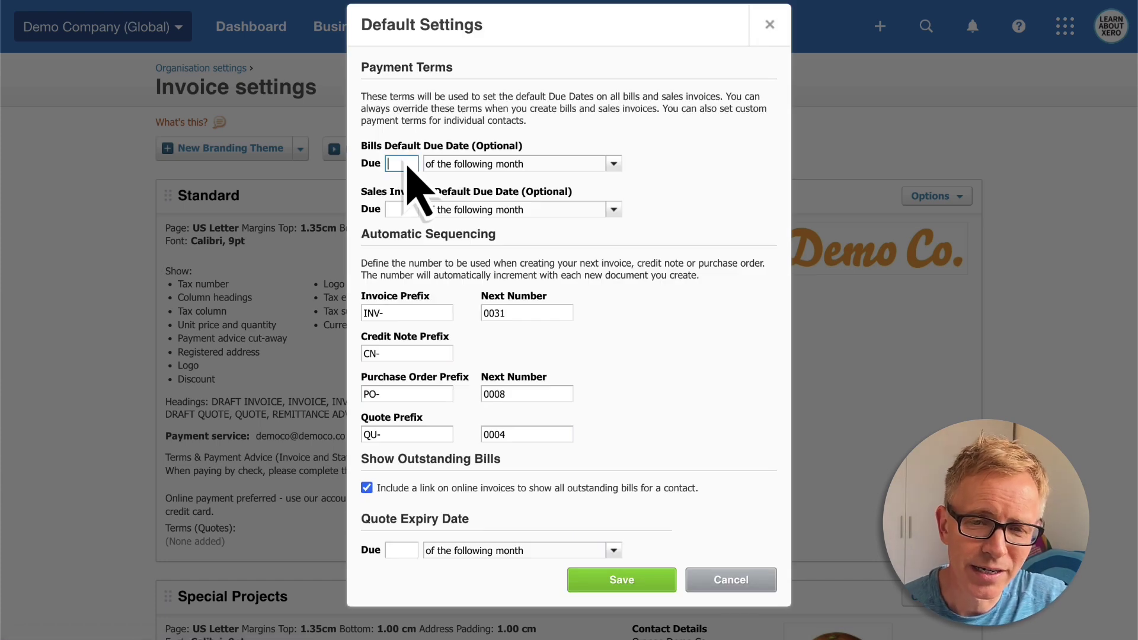
pyautogui.click(403, 213)
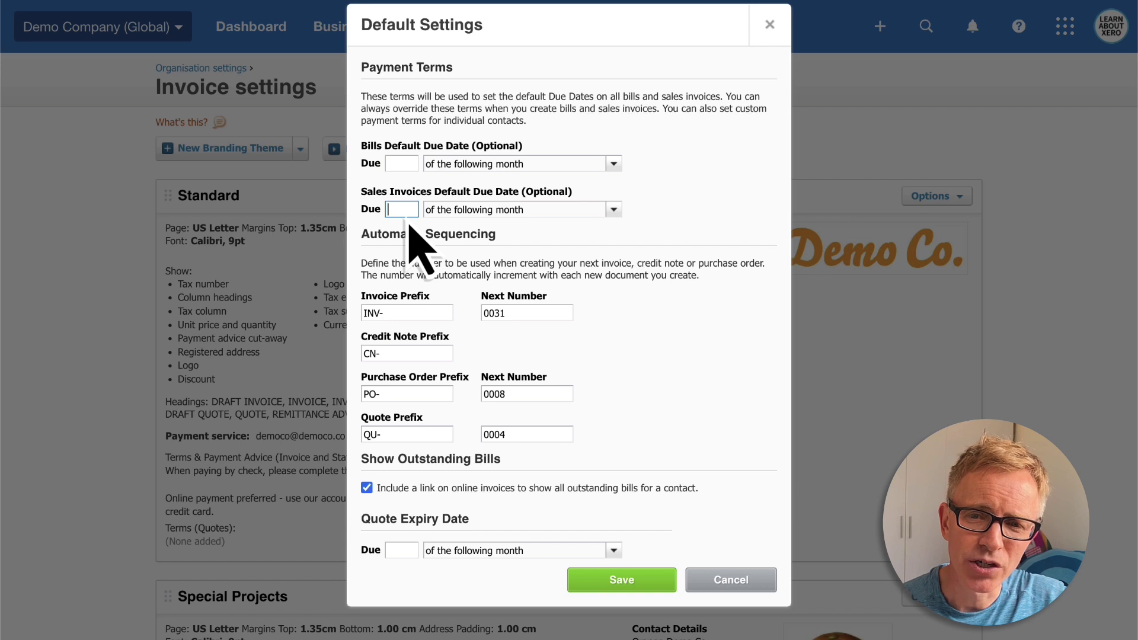
pyautogui.write('21')
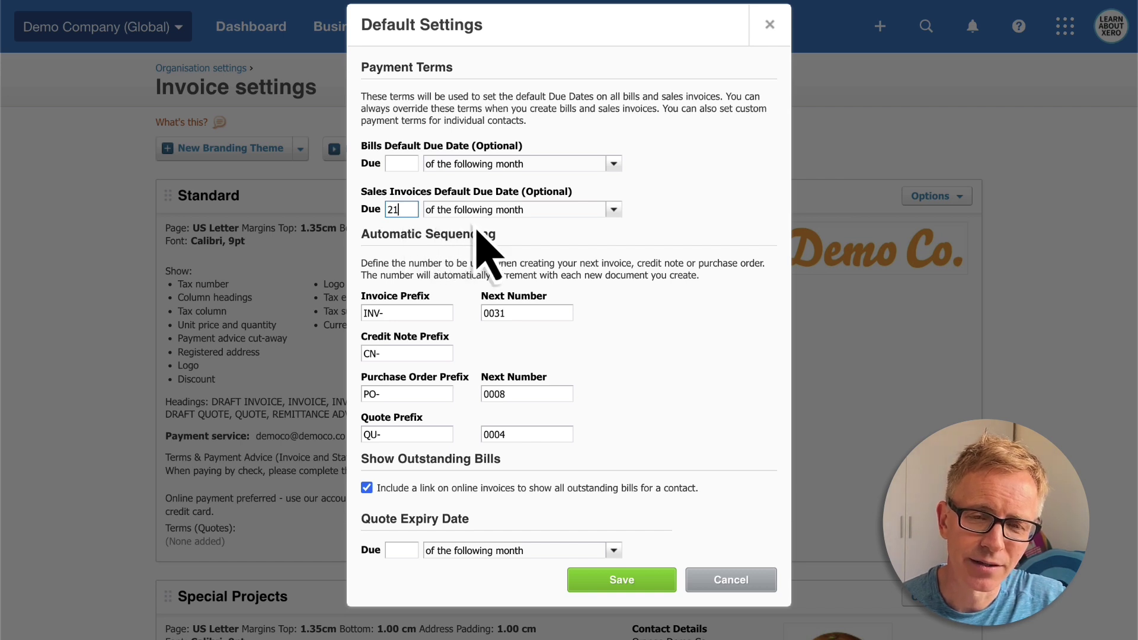
pyautogui.click(612, 213)
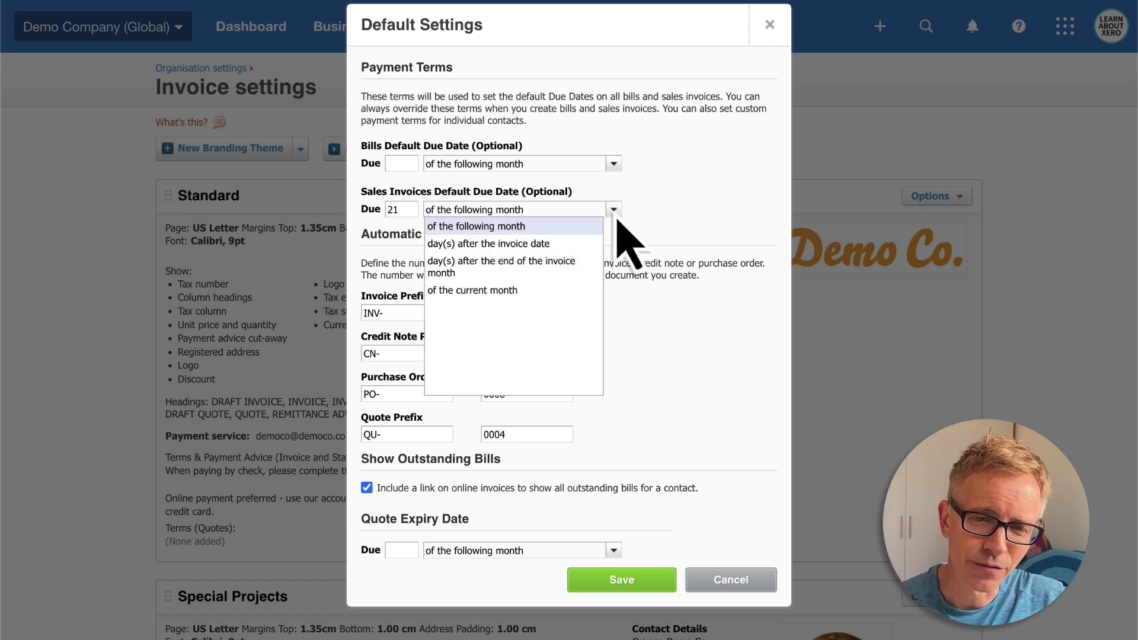
pyautogui.click(590, 245)
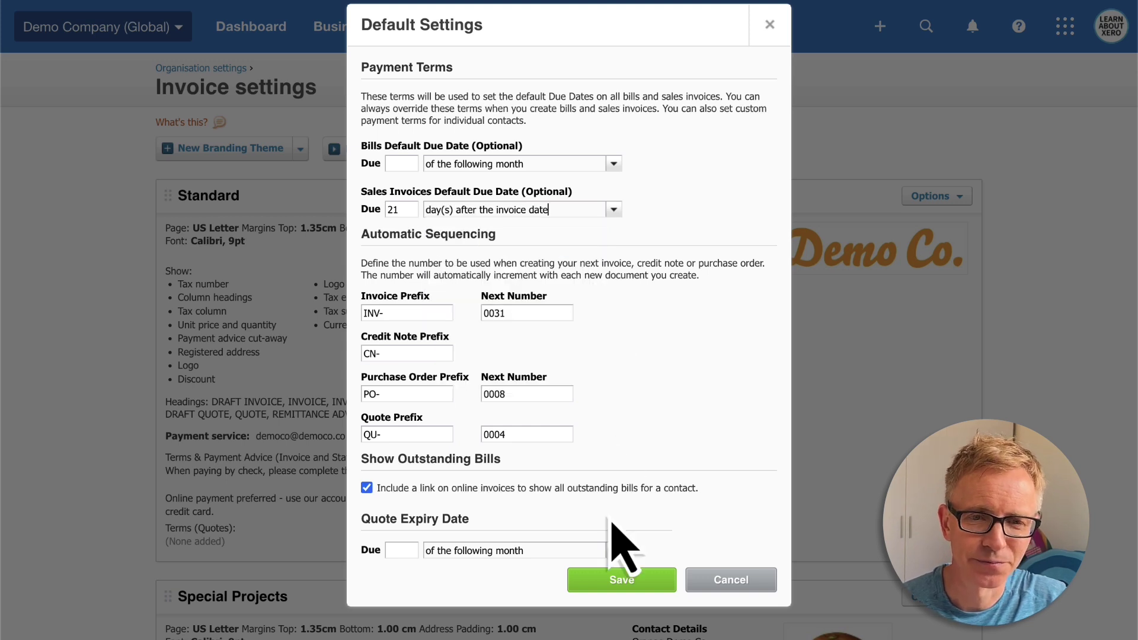
pyautogui.click(622, 577)
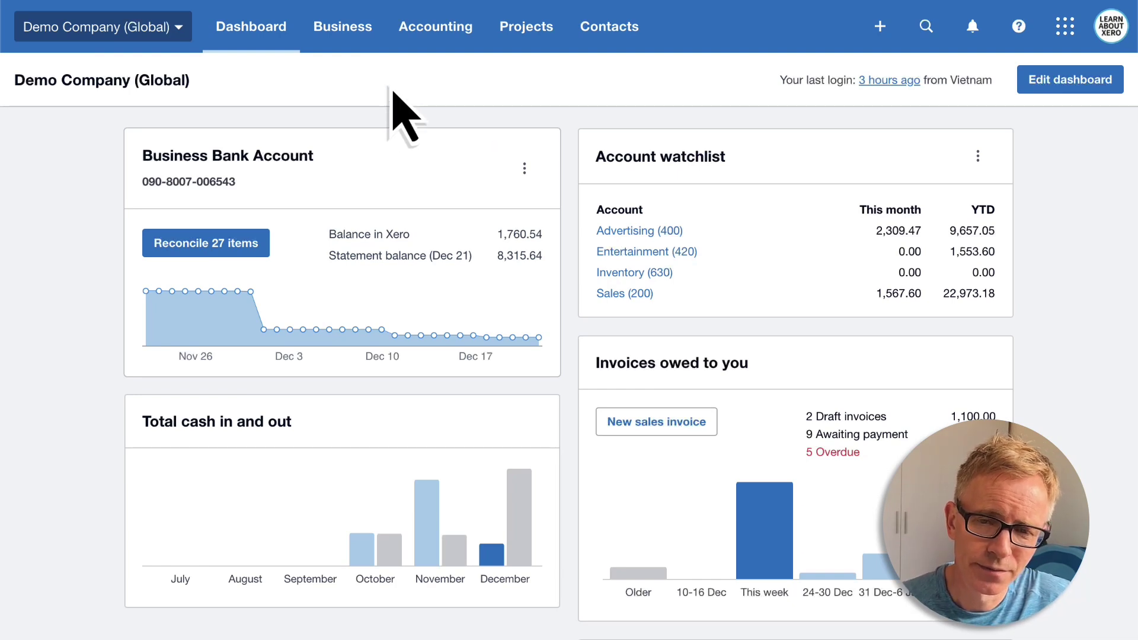
# Start a new item from the Business menu's Products and services list.
pyautogui.click(353, 46)
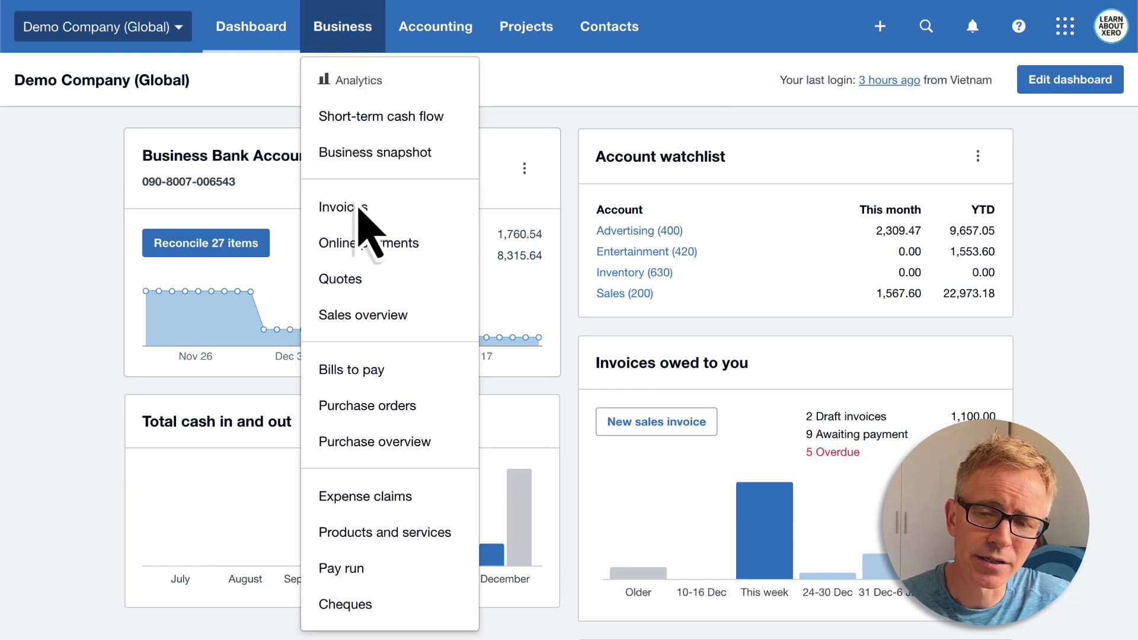
pyautogui.click(384, 536)
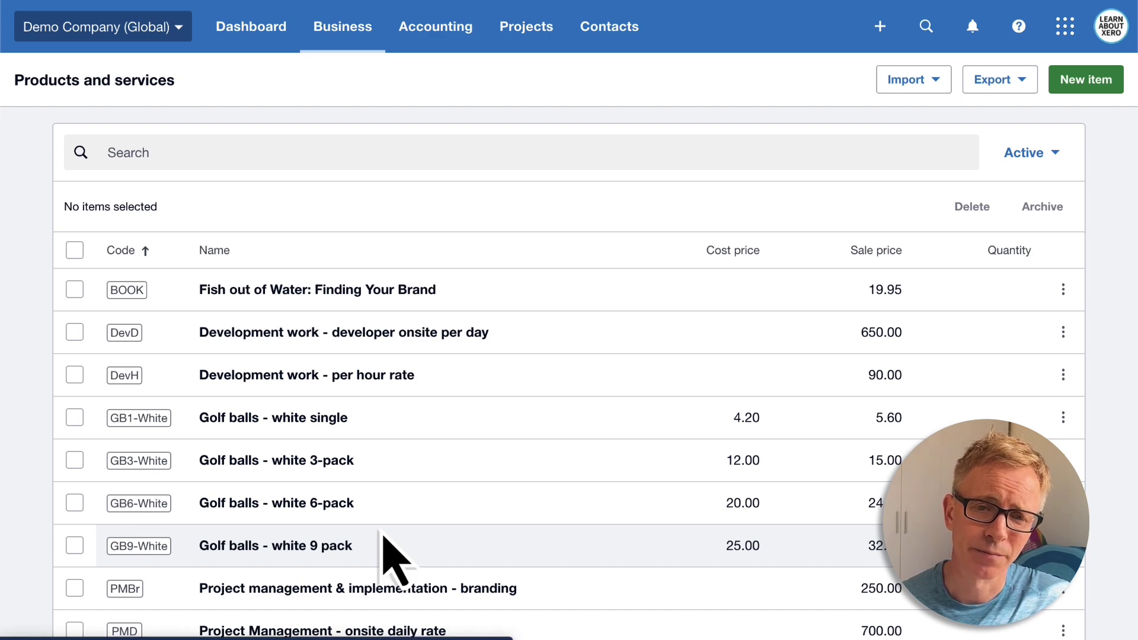
pyautogui.click(1090, 87)
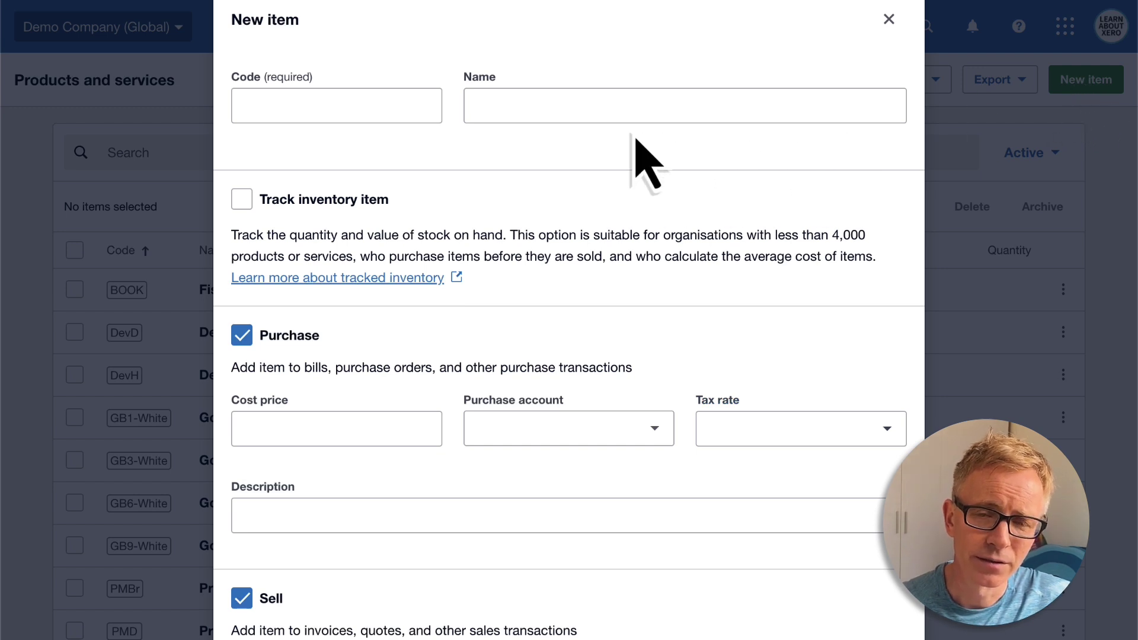
# Enter item code LAWN and name Lawnmowing, and make it sell-only.
pyautogui.click(430, 113)
pyautogui.write('LAWN')
pyautogui.press('Tab')
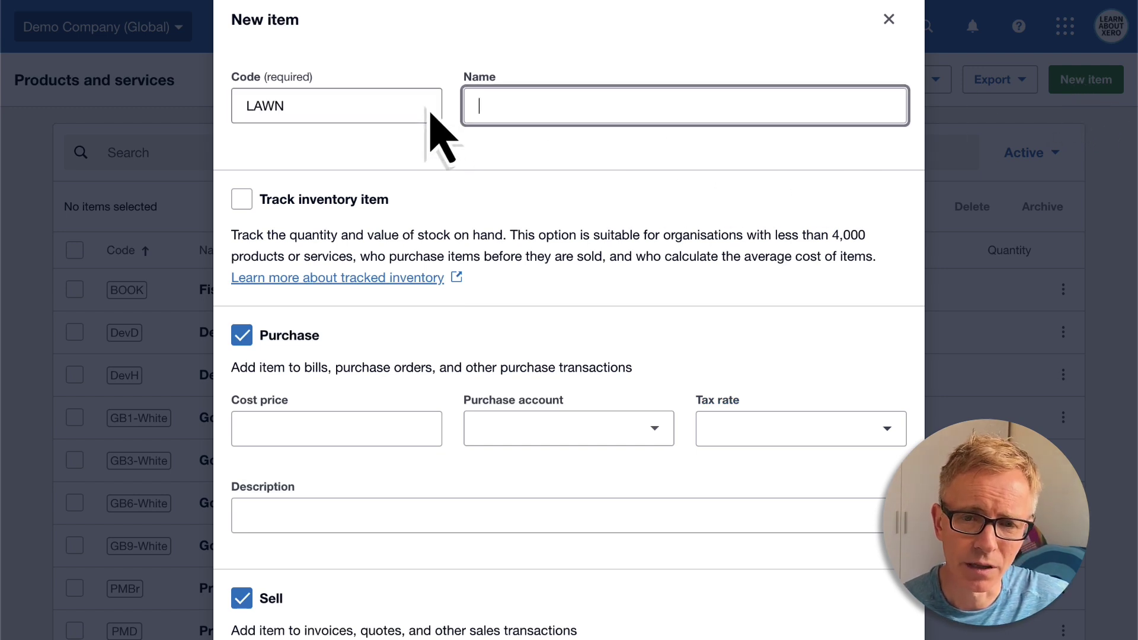
pyautogui.write('Lawnmowing')
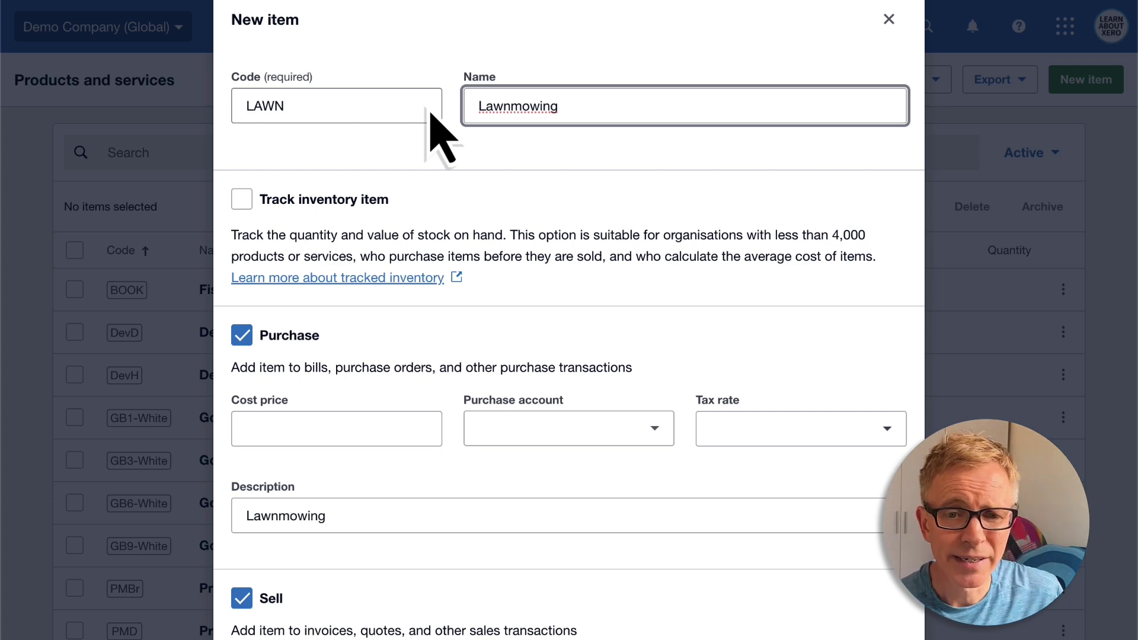
pyautogui.click(244, 336)
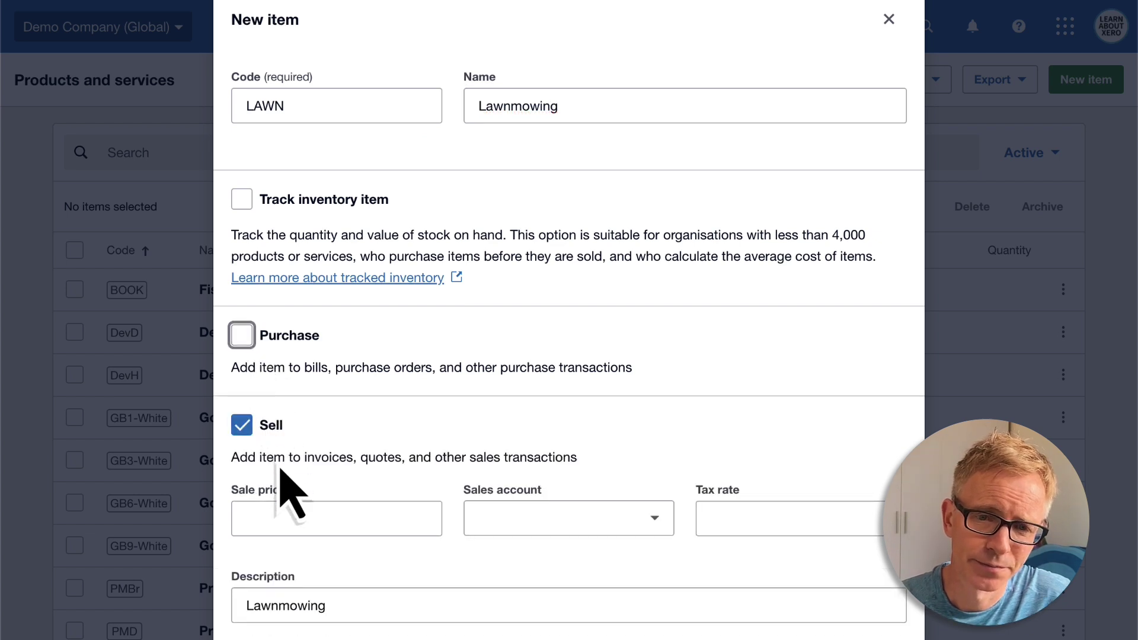
# Give Lawnmowing sale price 100 on account 200 - Sales, saving and adding another.
pyautogui.click(296, 522)
pyautogui.write('100')
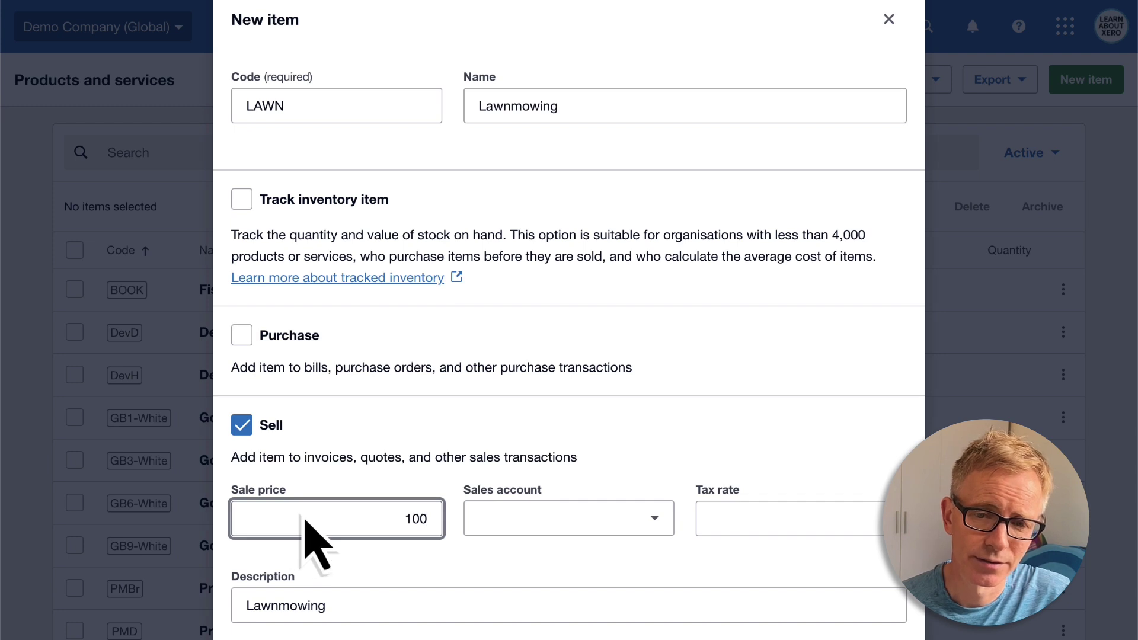
pyautogui.click(656, 527)
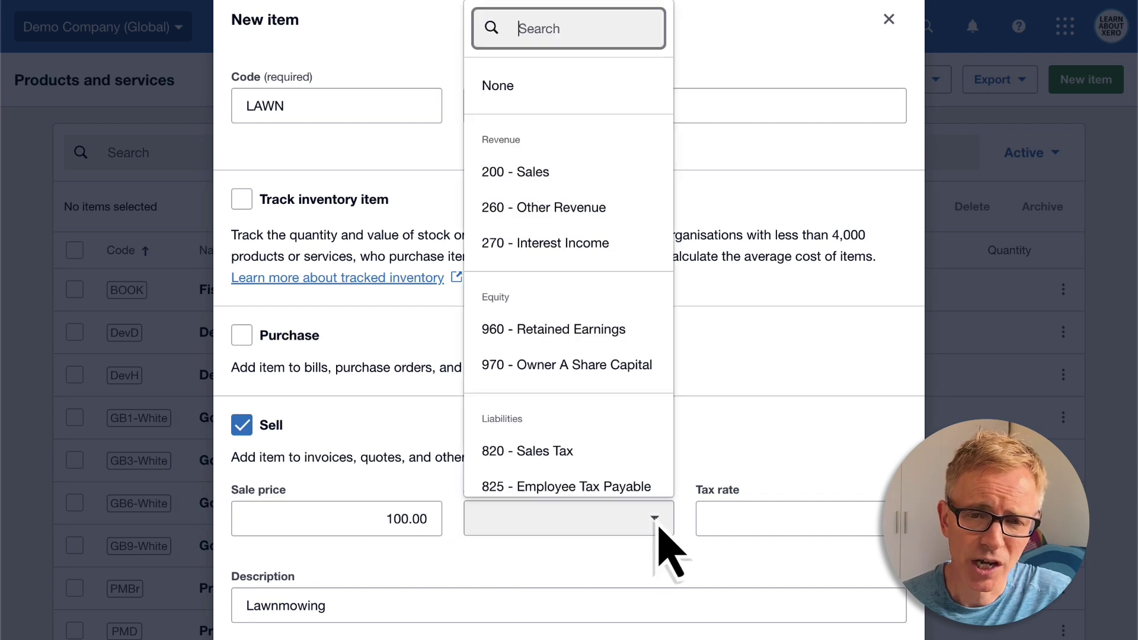
pyautogui.click(613, 178)
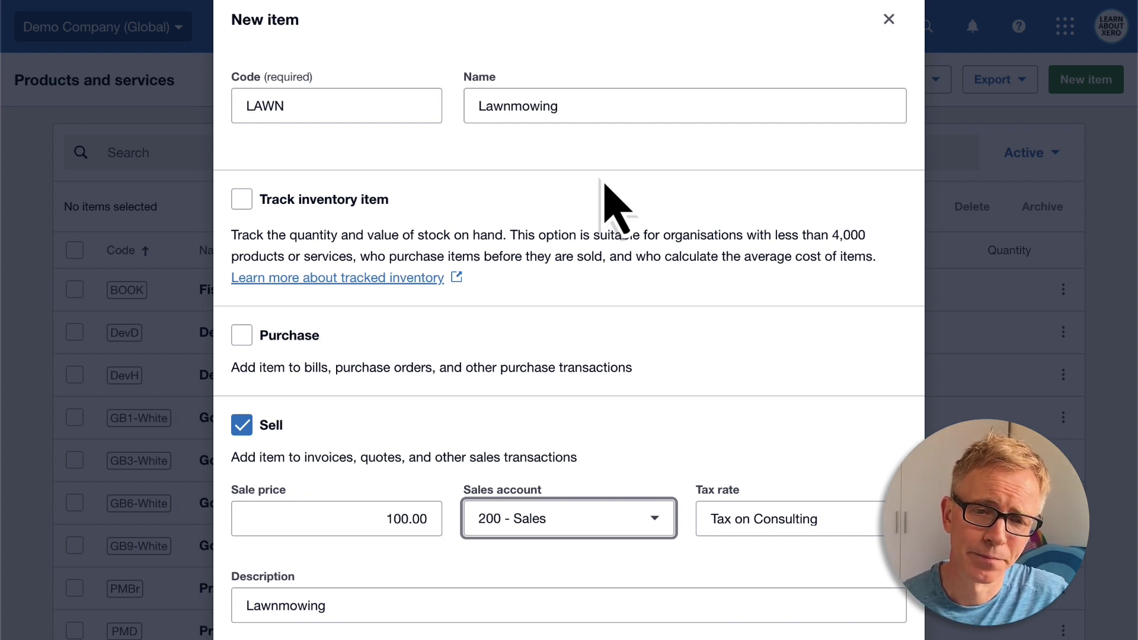
pyautogui.press('Tab')
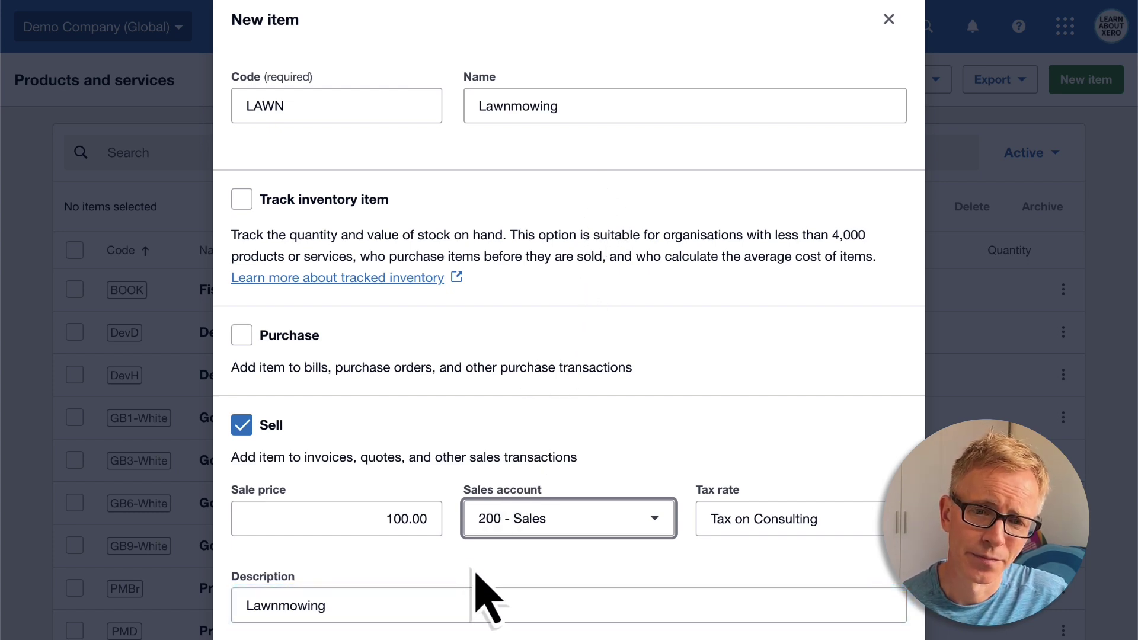
pyautogui.scroll(-2, 488, 628)
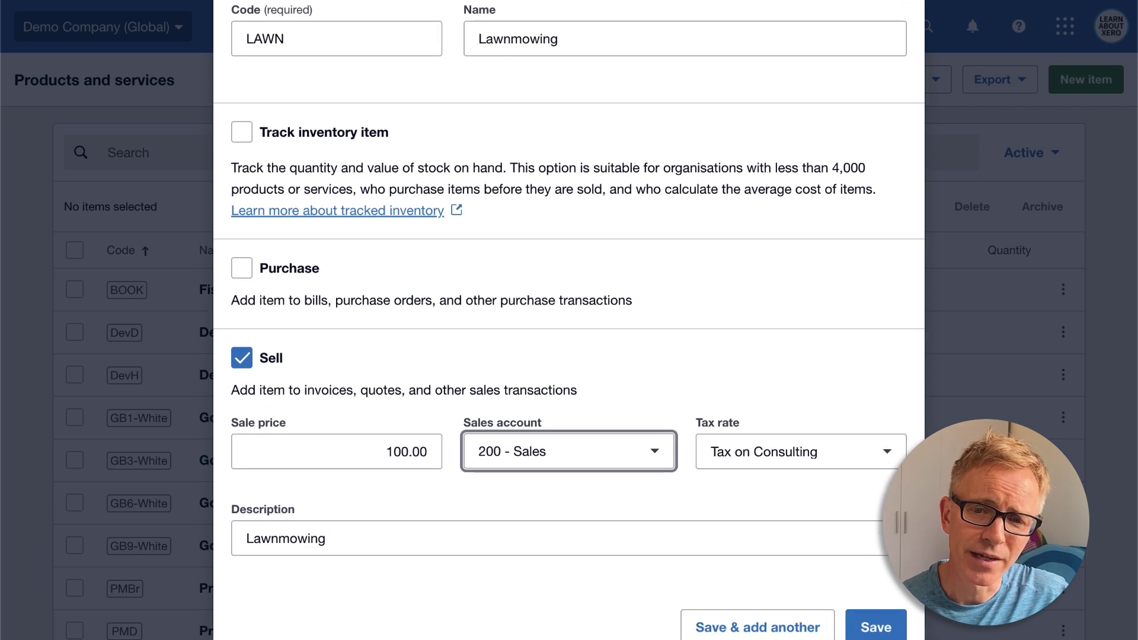
pyautogui.click(722, 633)
# Save sell-only item LAND 'Landscaping services' priced 1250 on account 200 - Sales.
pyautogui.click(419, 52)
pyautogui.write('LAND')
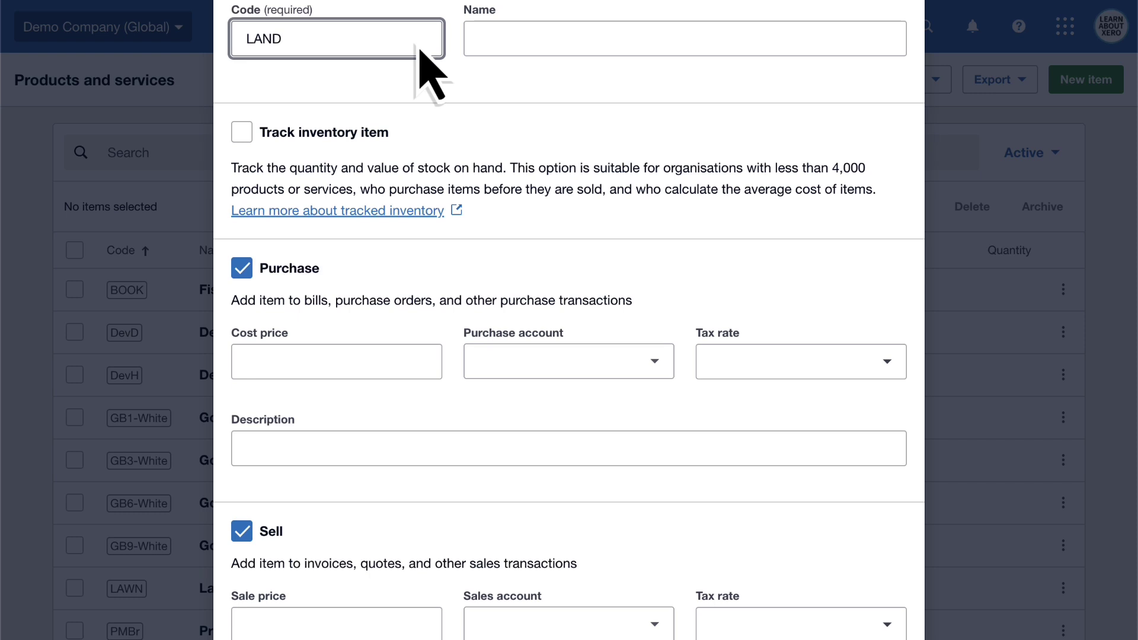
pyautogui.press('Tab')
pyautogui.write('Landscaping services')
pyautogui.click(242, 269)
pyautogui.click(308, 453)
pyautogui.write('1250')
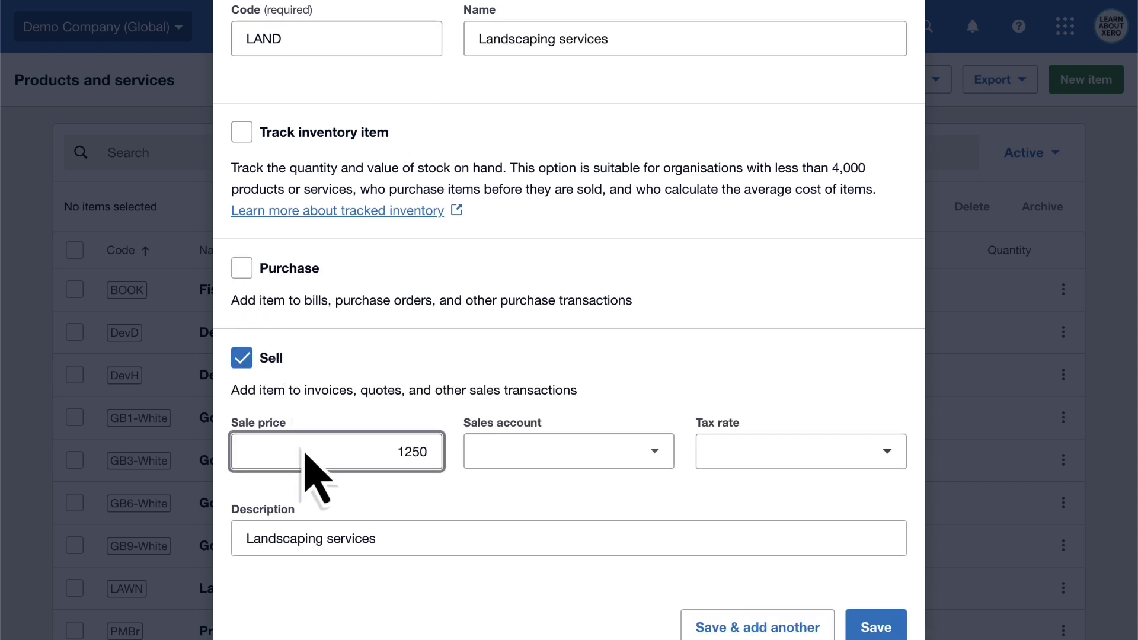
pyautogui.click(654, 452)
pyautogui.click(612, 190)
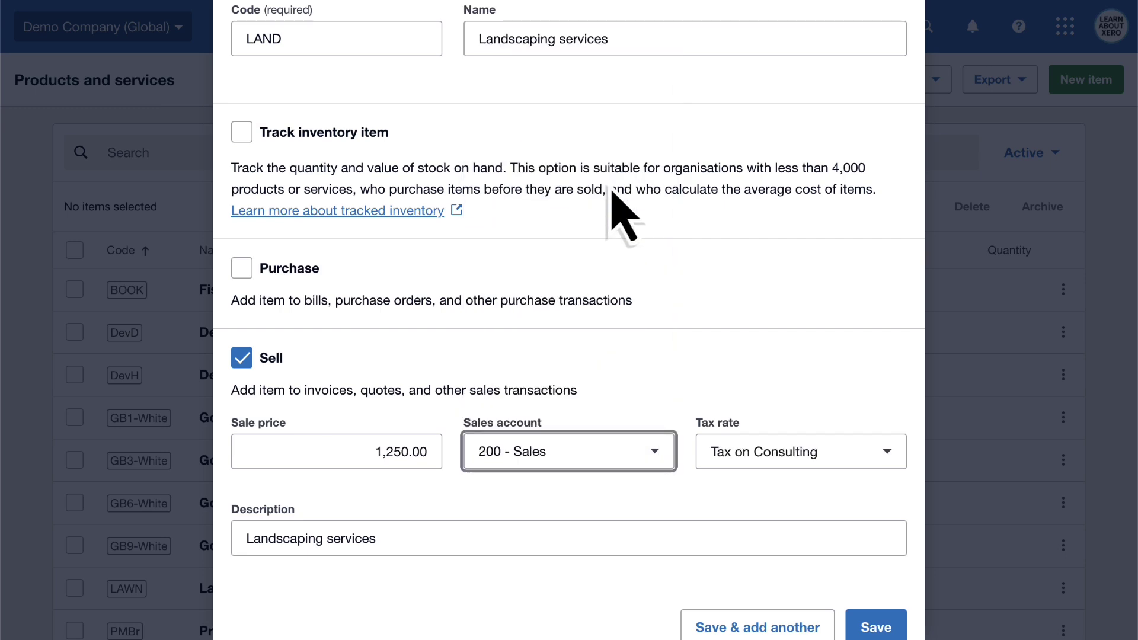
pyautogui.click(871, 626)
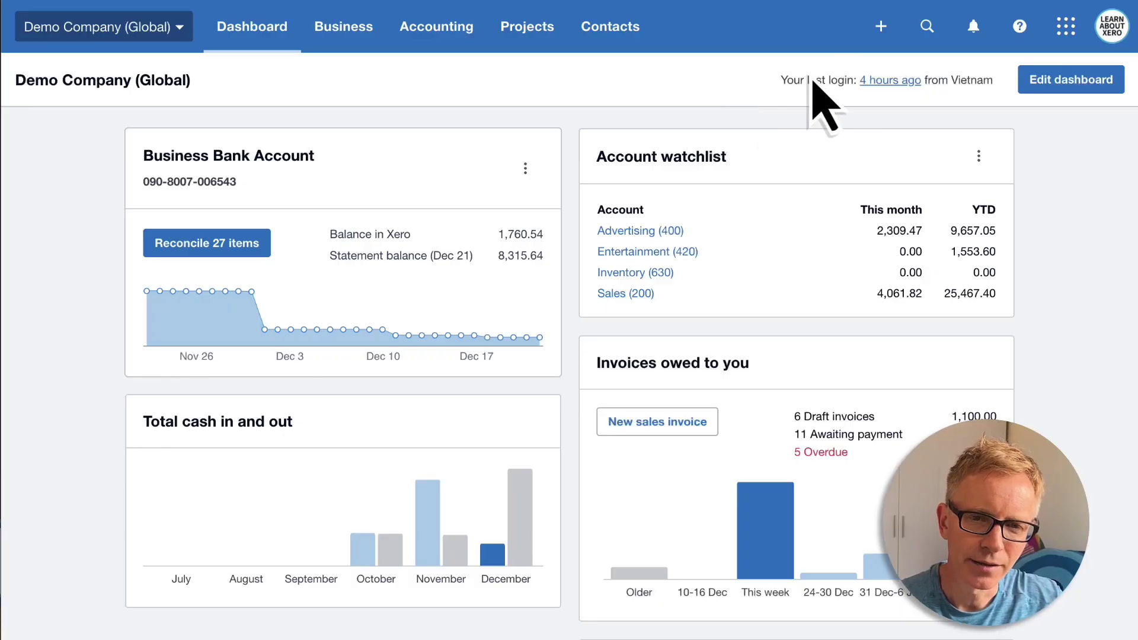
# Start a new invoice addressed to Rex Media Group.
pyautogui.click(889, 38)
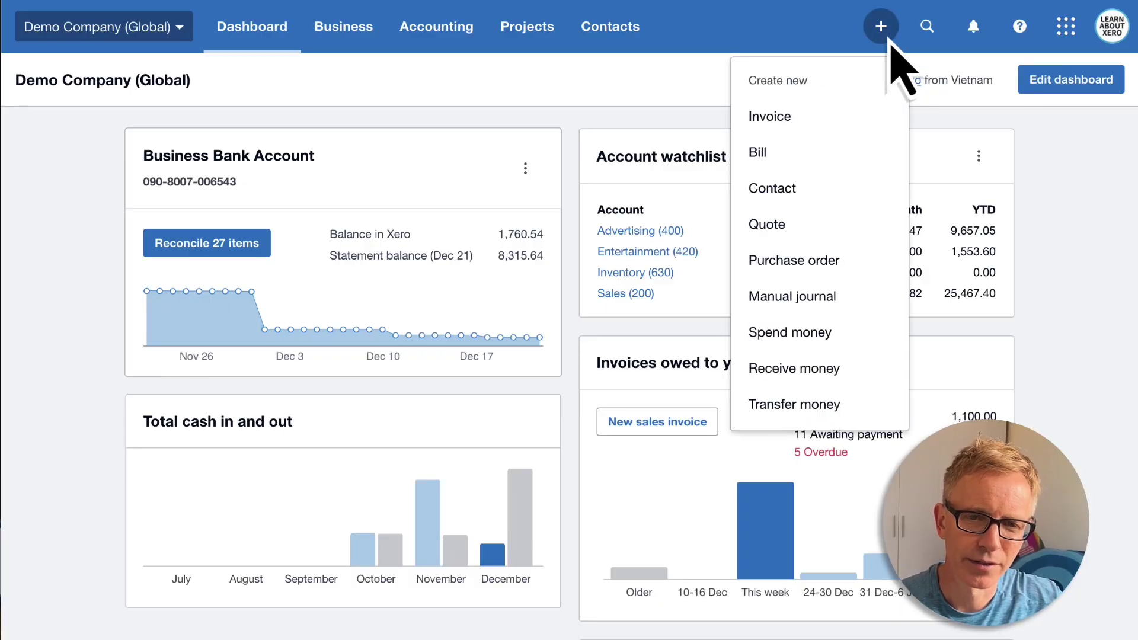
pyautogui.click(852, 117)
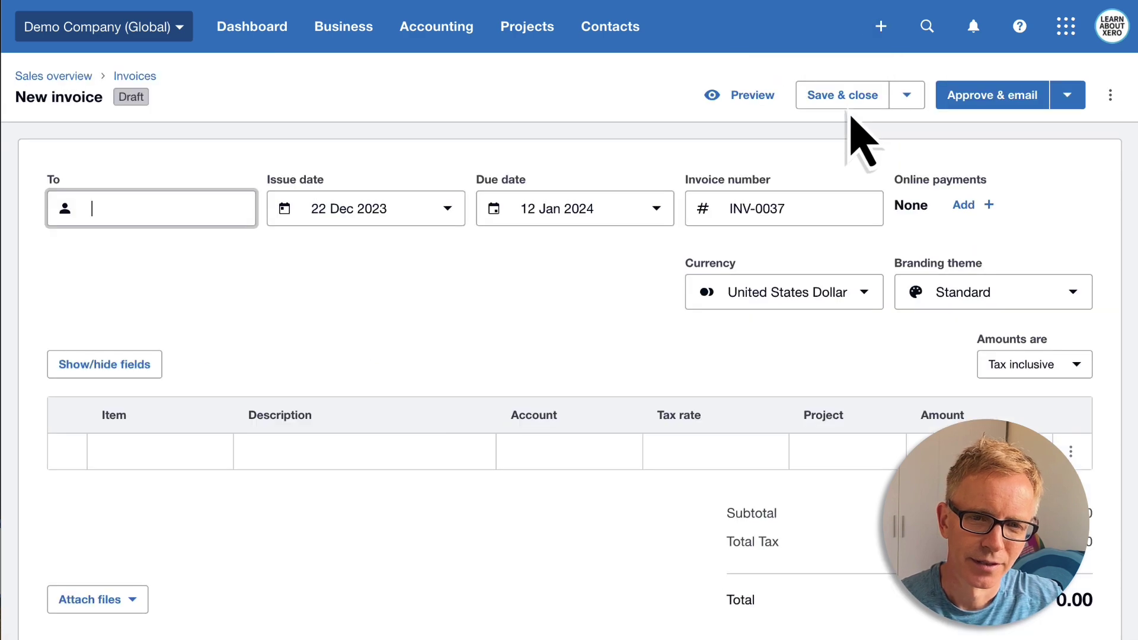
pyautogui.press('Tab')
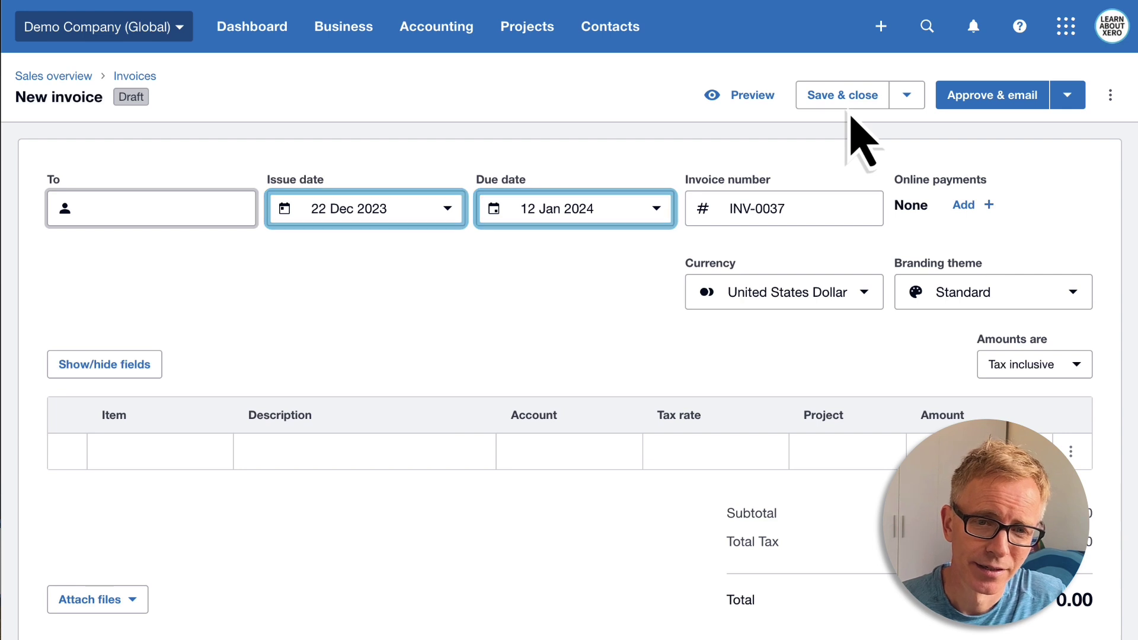
pyautogui.write('Rex')
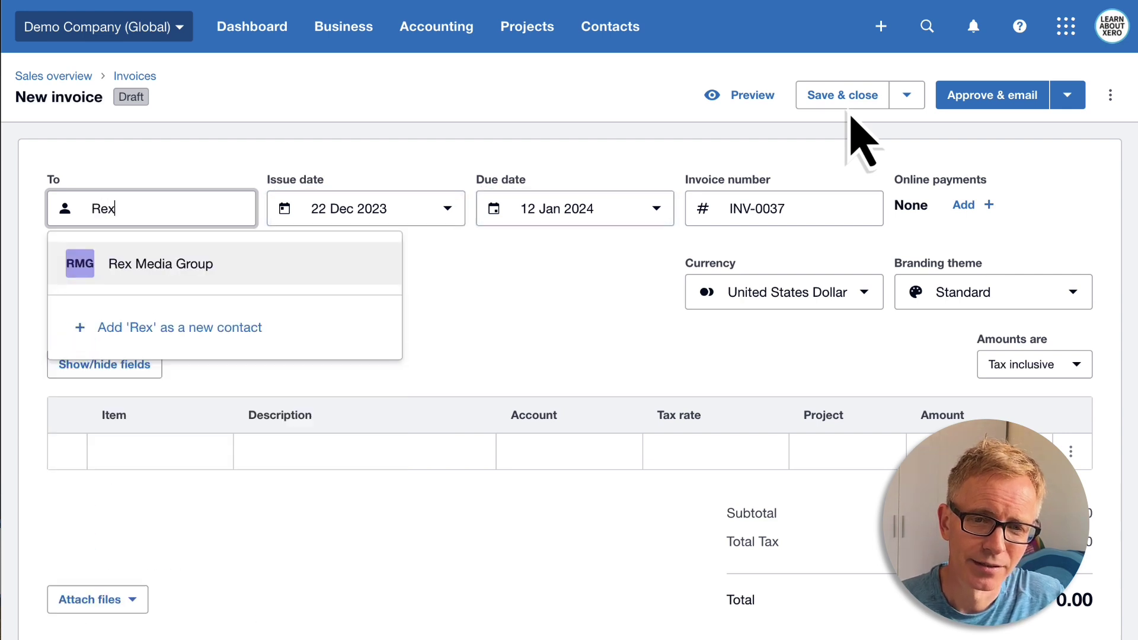
pyautogui.click(338, 268)
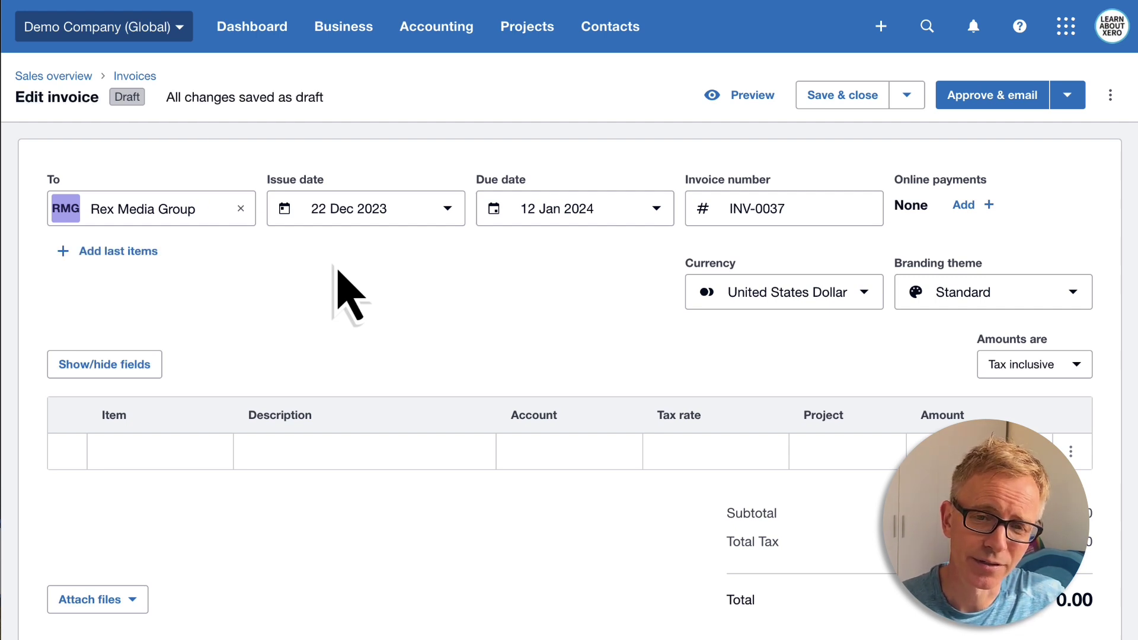
# Add Lawnmowing and Landscaping services as the invoice's two line items.
pyautogui.click(219, 477)
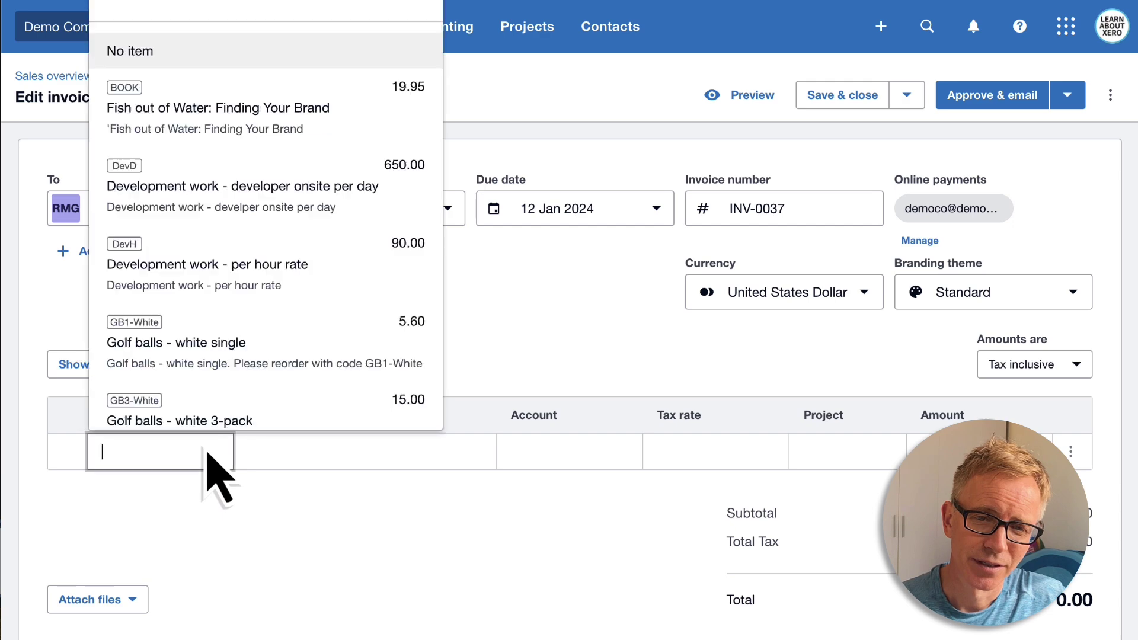
pyautogui.scroll(-4, 275, 282)
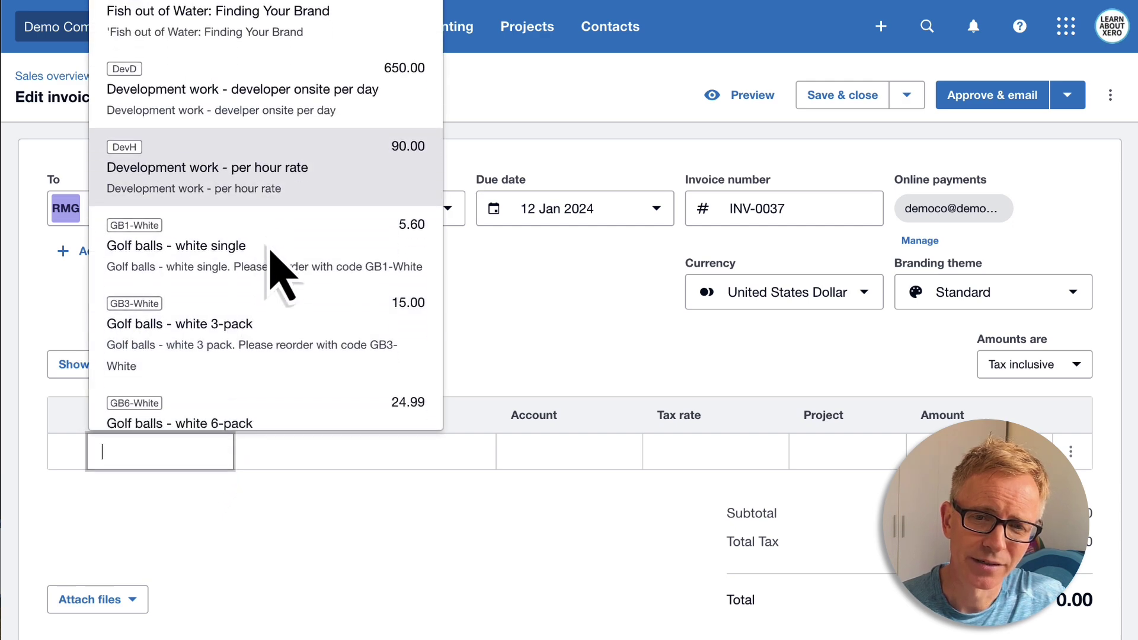
pyautogui.scroll(-1, 278, 273)
pyautogui.scroll(4, 279, 273)
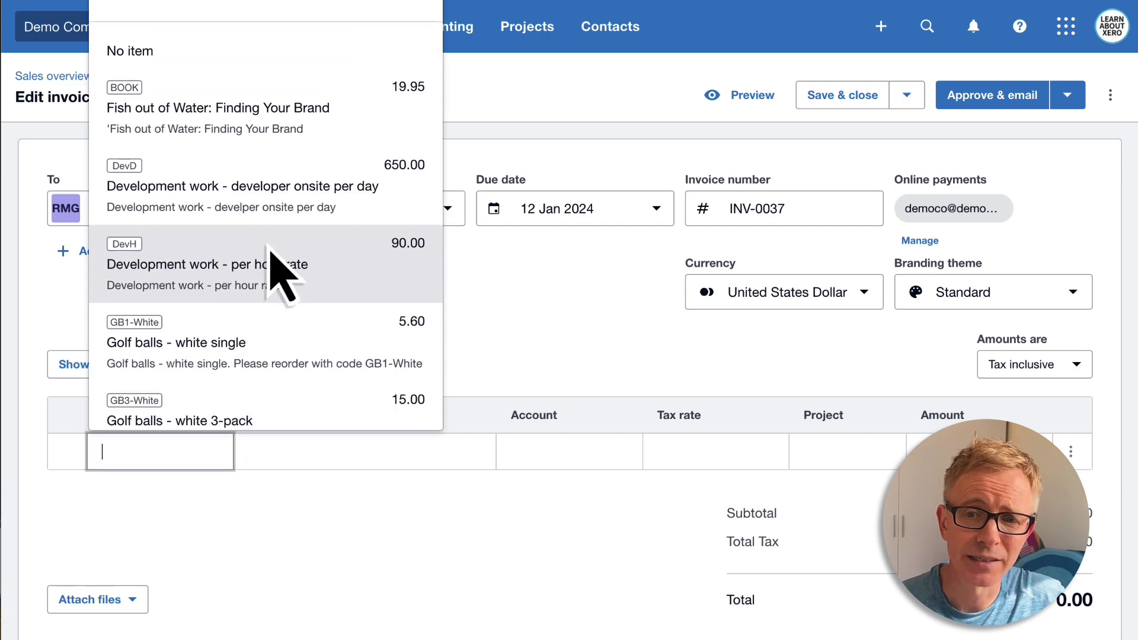
pyautogui.write('lawn')
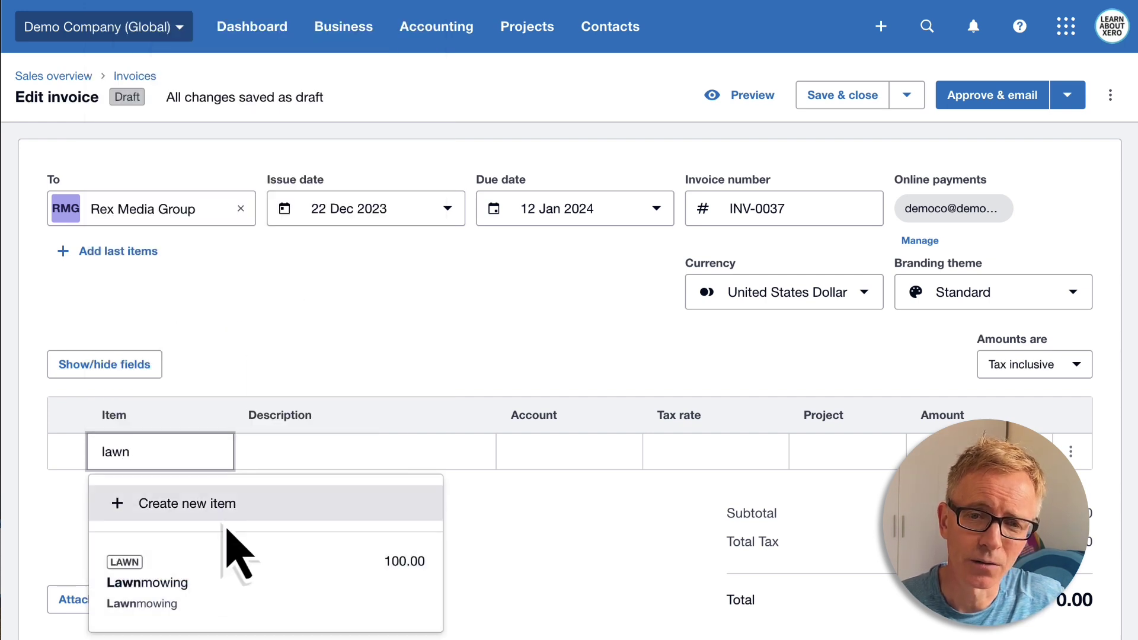
pyautogui.click(217, 567)
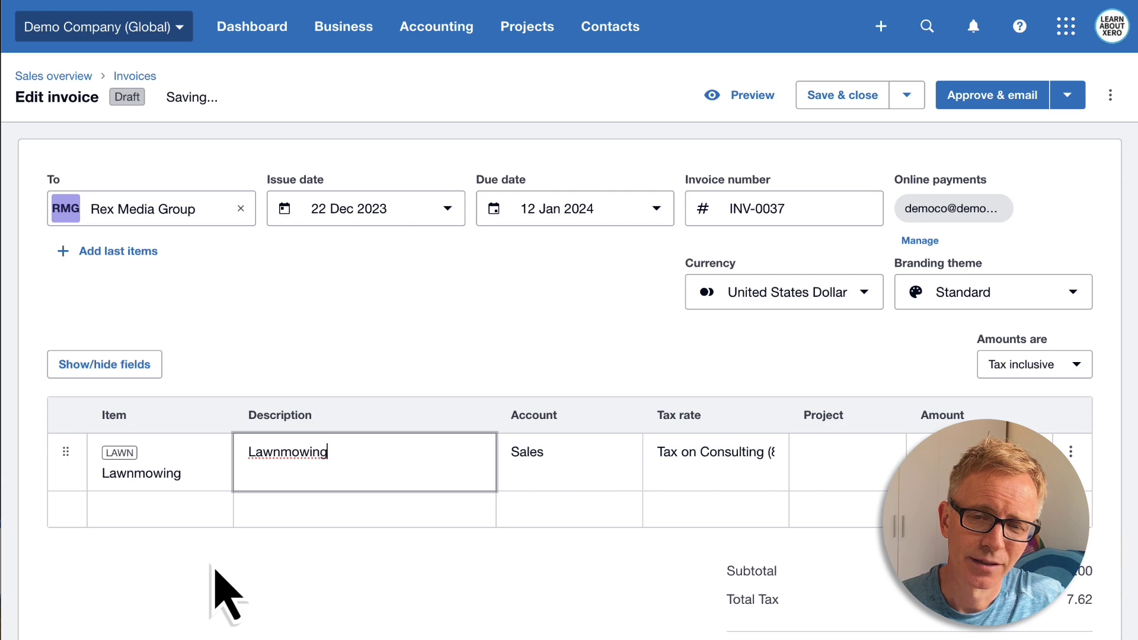
pyautogui.click(188, 517)
pyautogui.write('land')
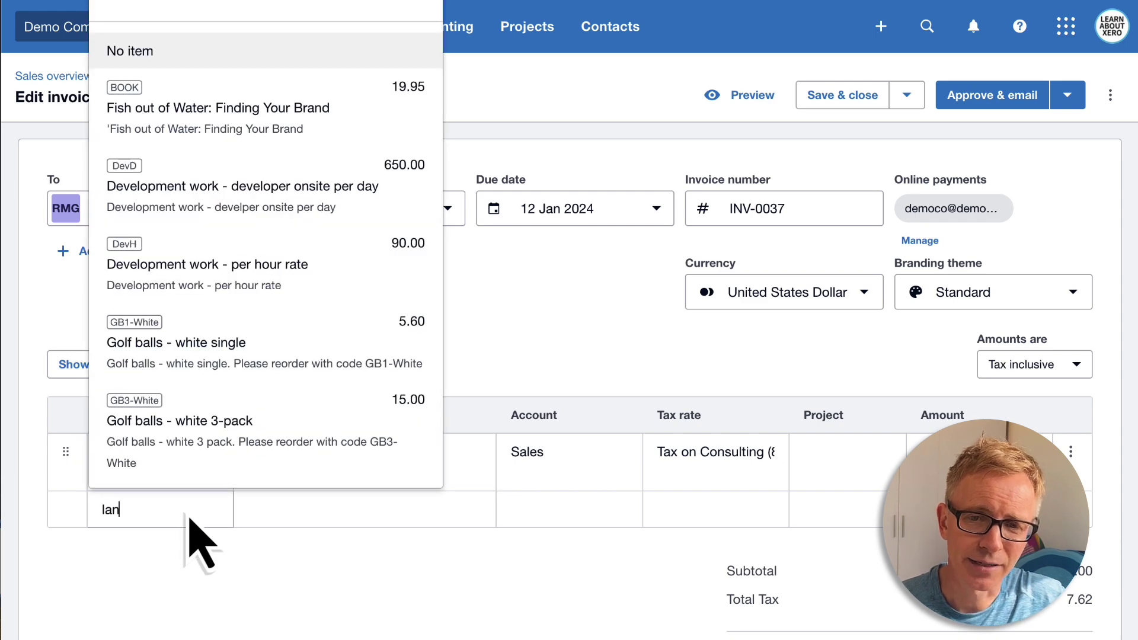
pyautogui.click(202, 464)
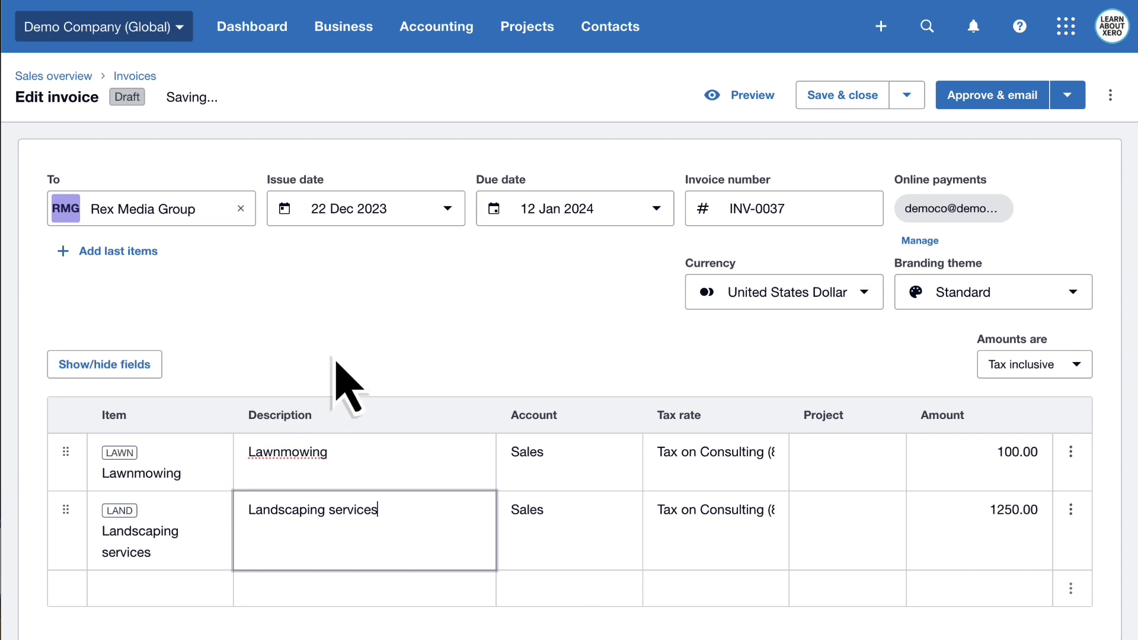
pyautogui.scroll(-3, 346, 385)
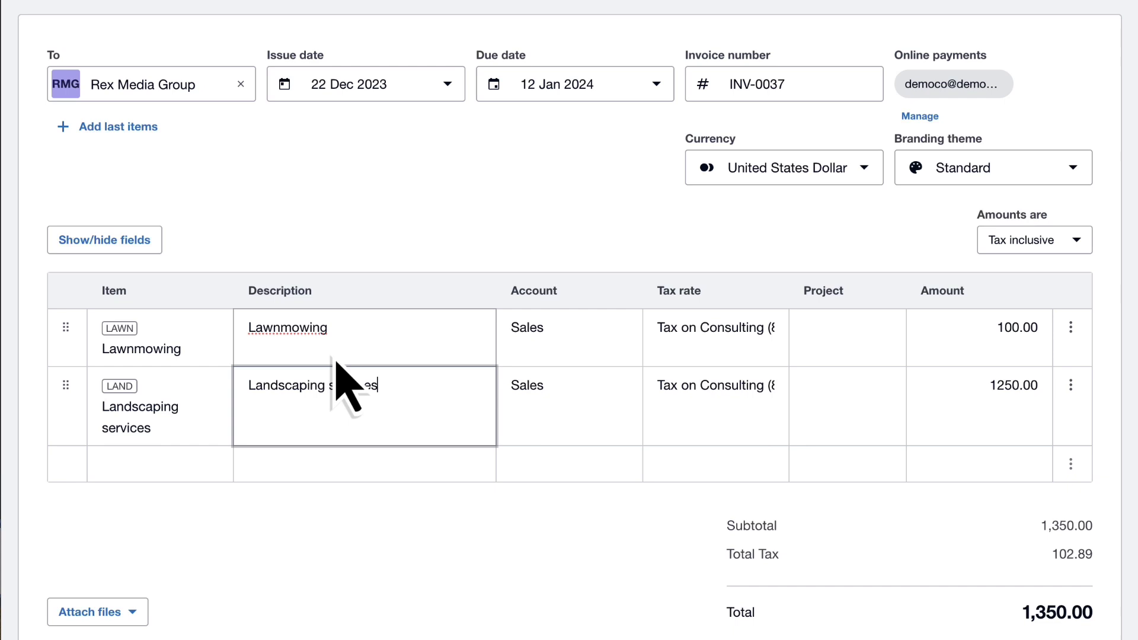
pyautogui.scroll(1, 652, 237)
# Approve invoice INV-0037 and send its email to Rex Media Group.
pyautogui.click(955, 17)
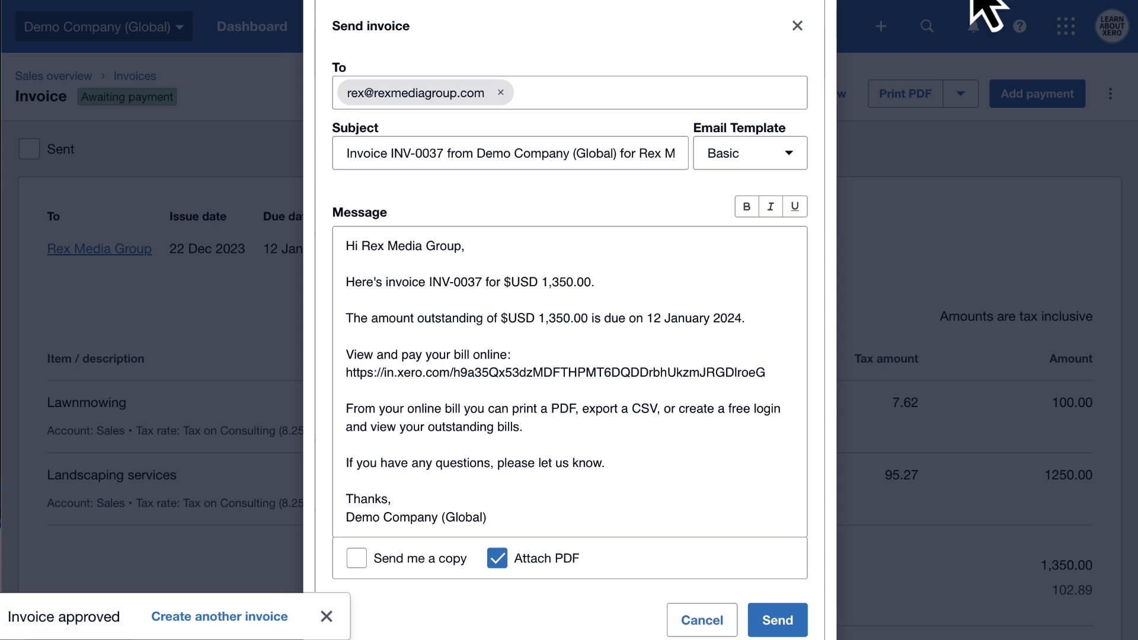
pyautogui.click(778, 619)
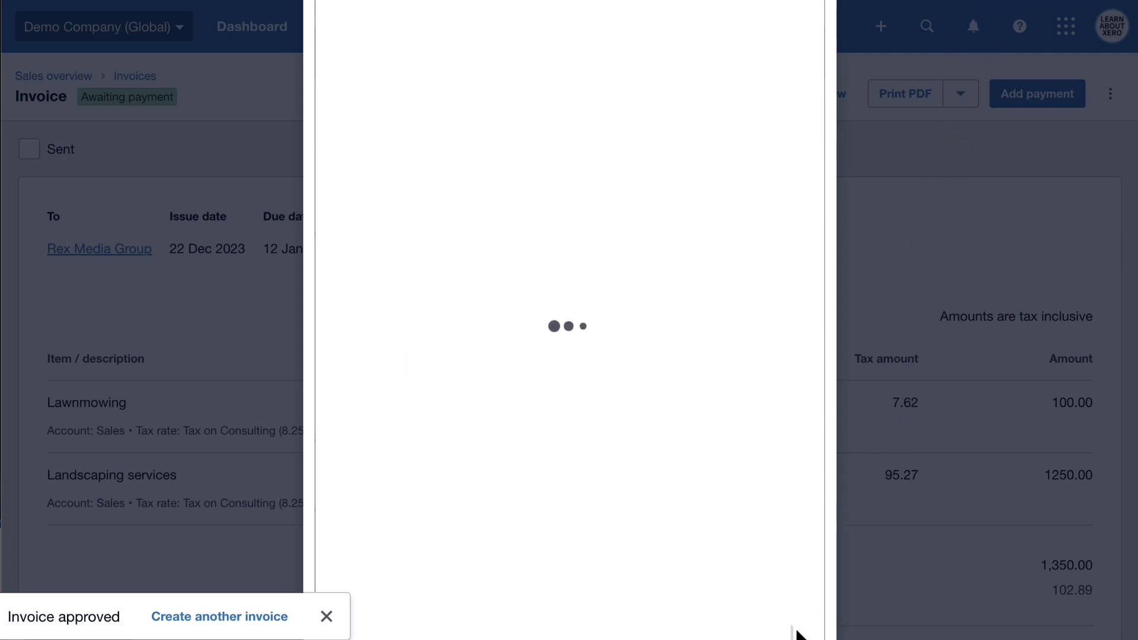